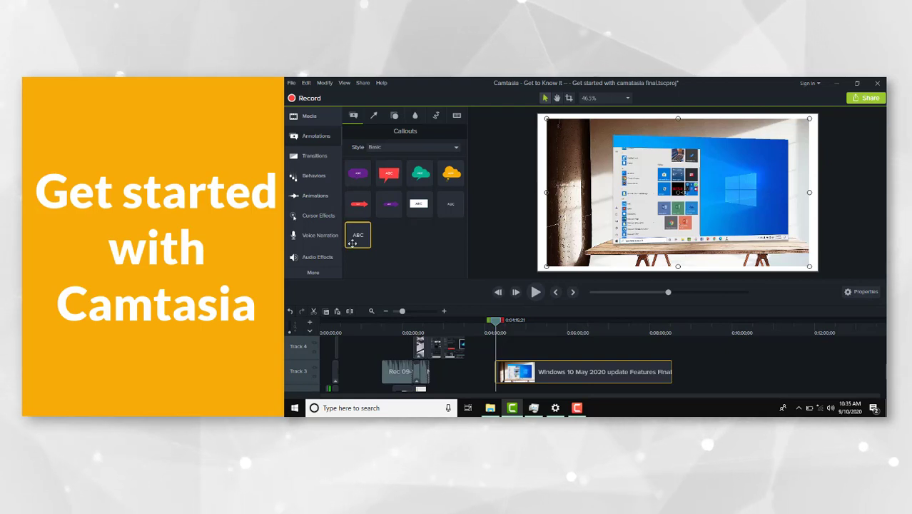
# Show callouts of all styles and place the red arrow callout on the canvas
pyautogui.click(457, 148)
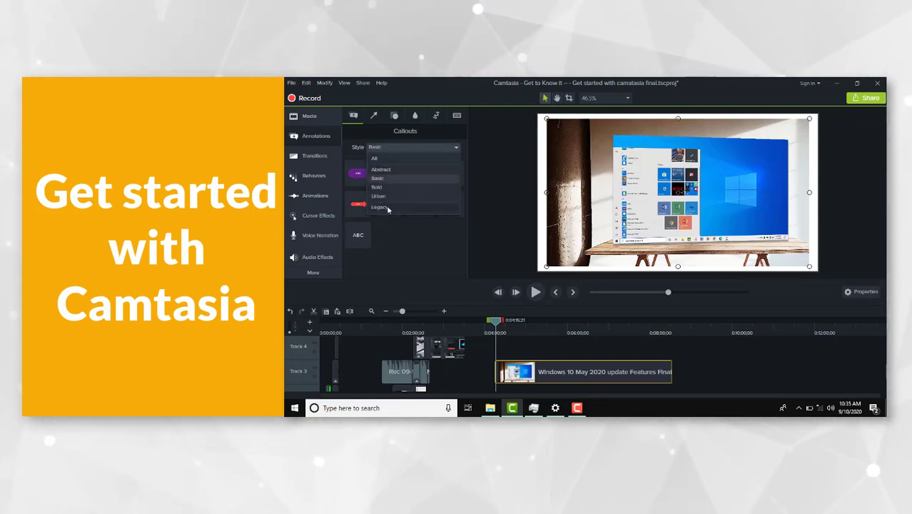
pyautogui.click(374, 158)
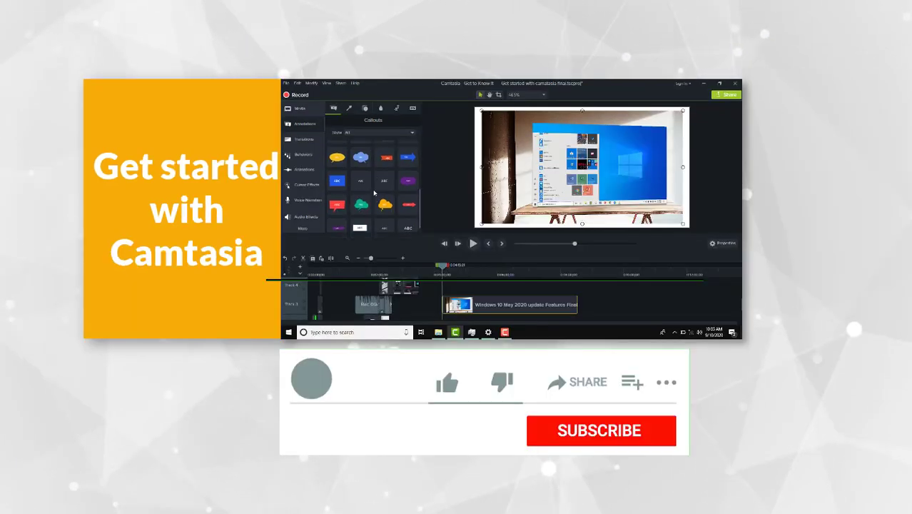
pyautogui.scroll(-1, 374, 192)
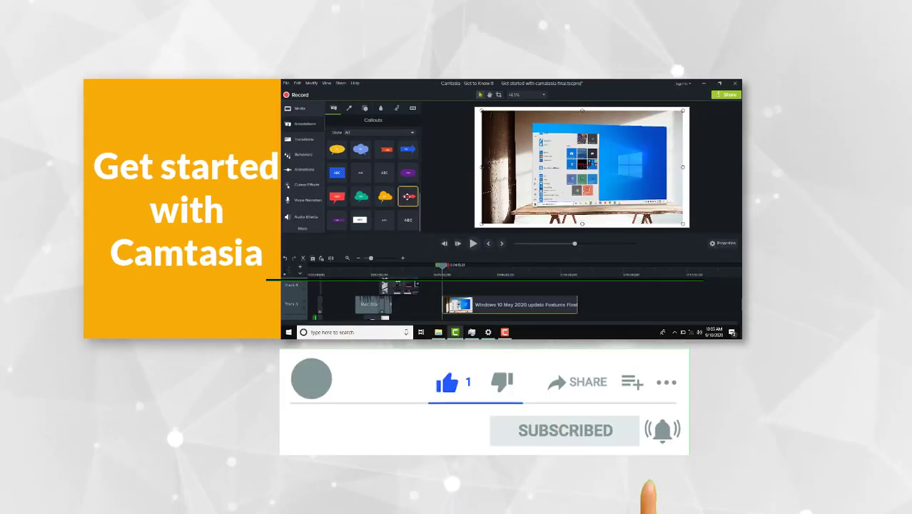
pyautogui.moveTo(409, 196); pyautogui.dragTo(530, 154)
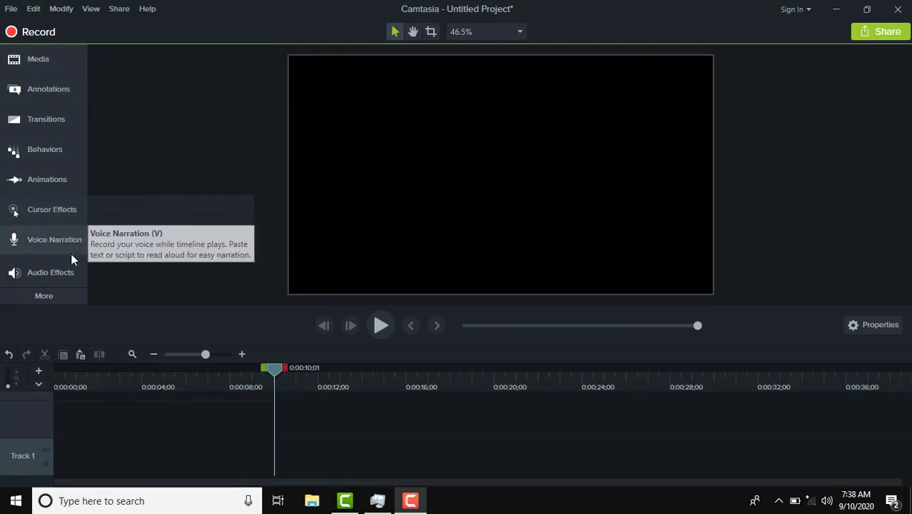
# Examine the additional tools beyond Audio Effects and the project's modification commands from Add Animation to SmartFocus
pyautogui.click(41, 297)
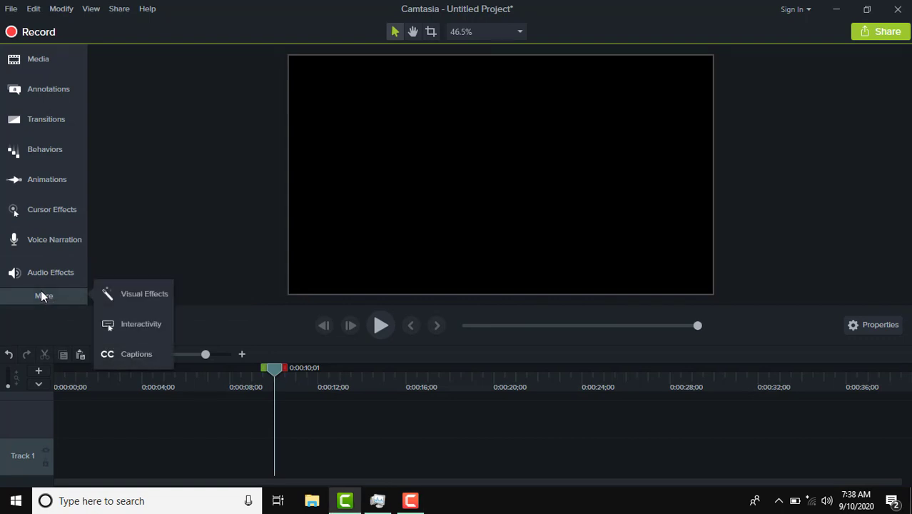
pyautogui.click(156, 199)
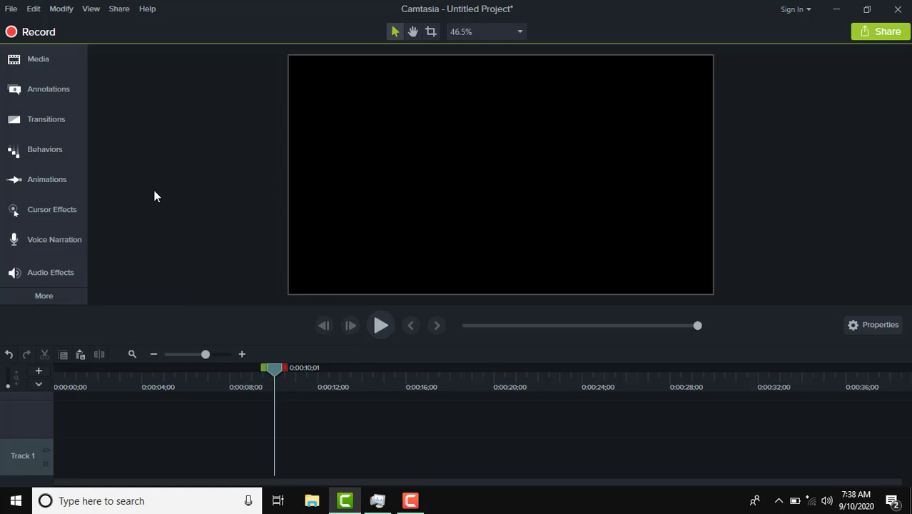
pyautogui.click(39, 31)
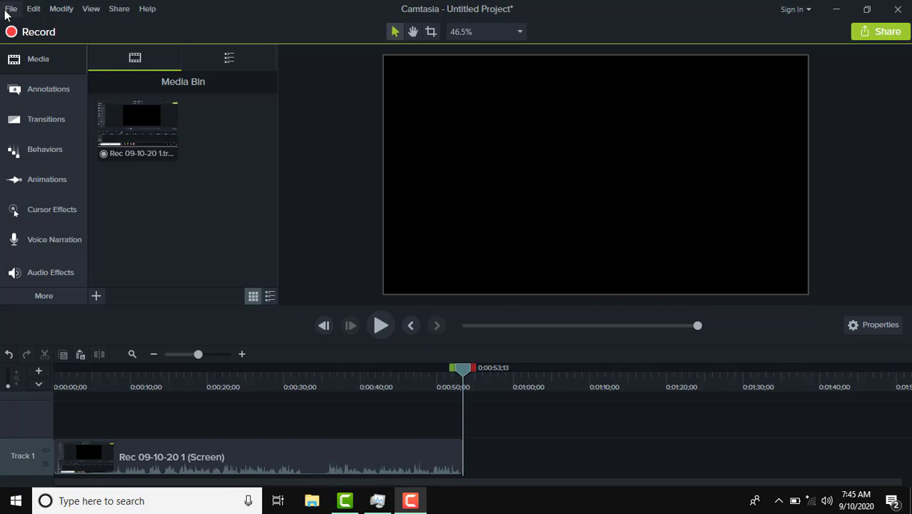
pyautogui.click(60, 18)
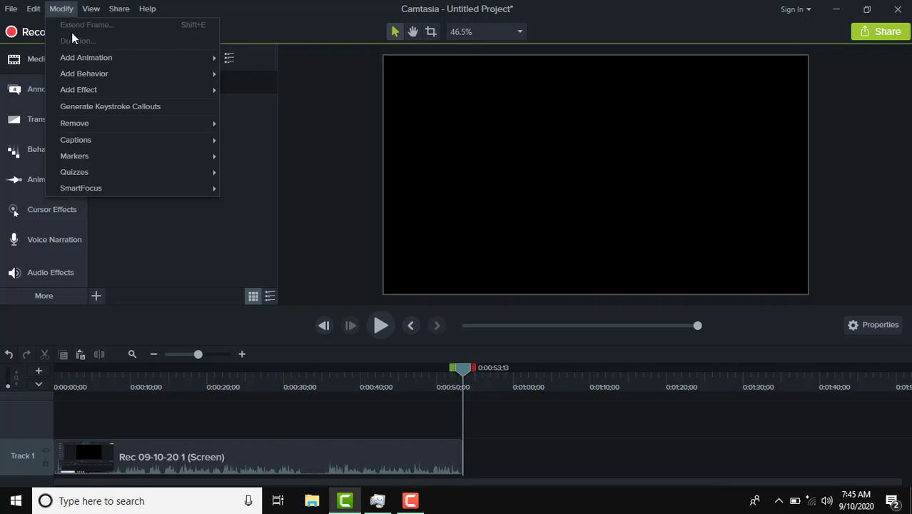
pyautogui.moveTo(75, 60)
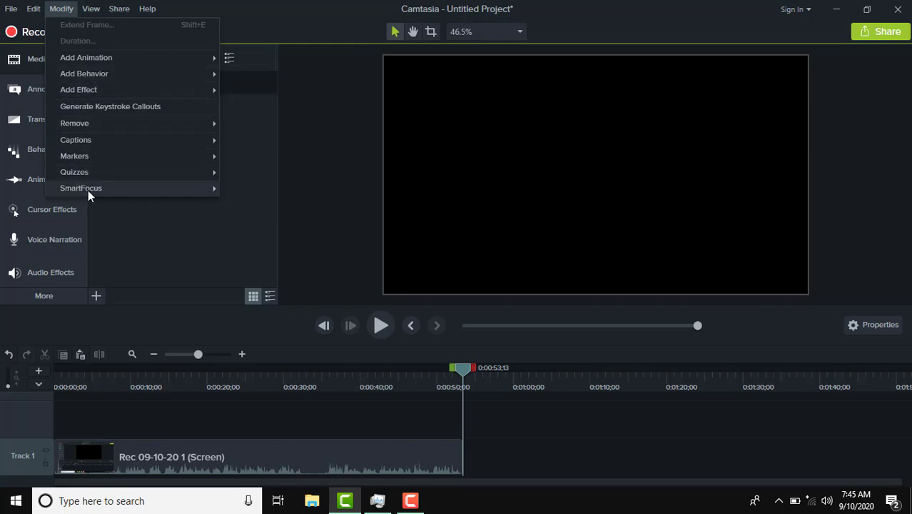
pyautogui.moveTo(93, 190)
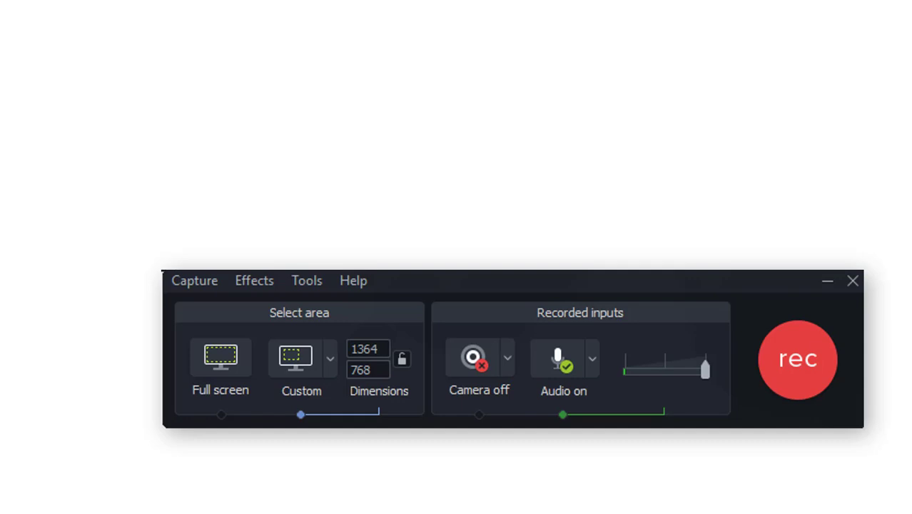
# Start a screen recording with the custom 1364 x 768 area and audio on, and browse the Windows Start app list
pyautogui.press('F9')
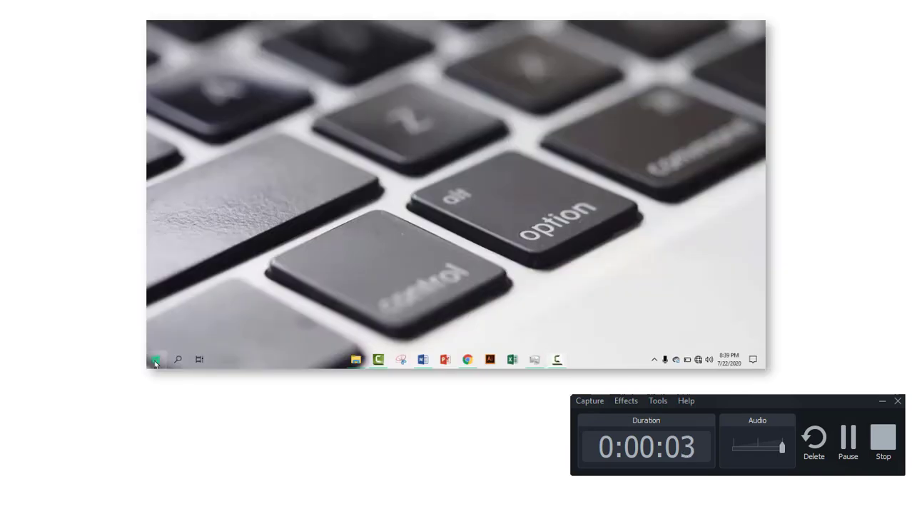
pyautogui.click(154, 361)
pyautogui.scroll(-10, 207, 214)
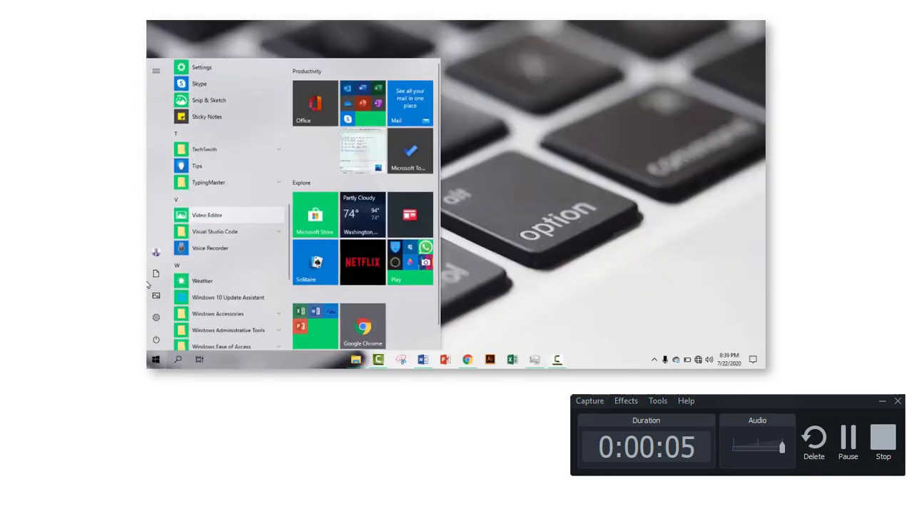
pyautogui.moveTo(440, 183)
pyautogui.mouseDown()
pyautogui.moveTo(665, 182)
pyautogui.moveTo(437, 185)
pyautogui.mouseUp()
pyautogui.scroll(-1, 323, 219)
pyautogui.scroll(7, 226, 199)
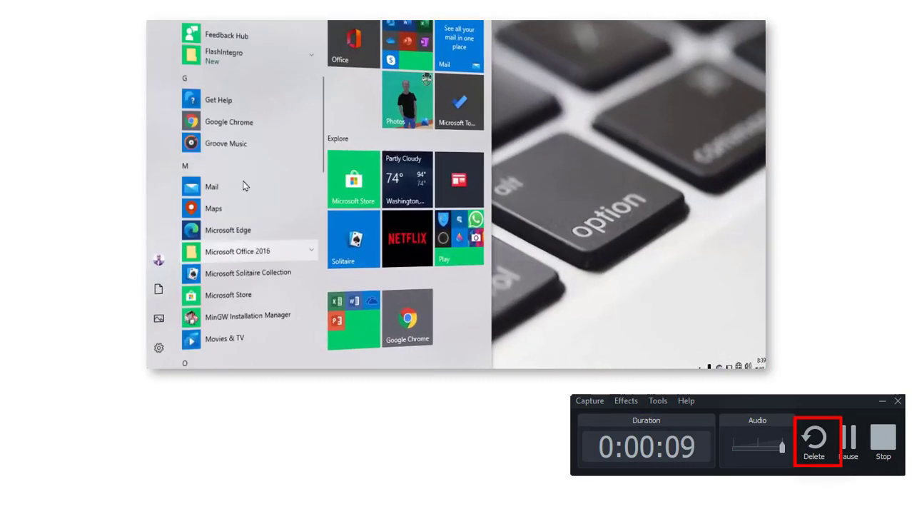
pyautogui.scroll(4, 250, 182)
pyautogui.scroll(-4, 241, 179)
pyautogui.scroll(-5, 244, 179)
pyautogui.scroll(4, 239, 157)
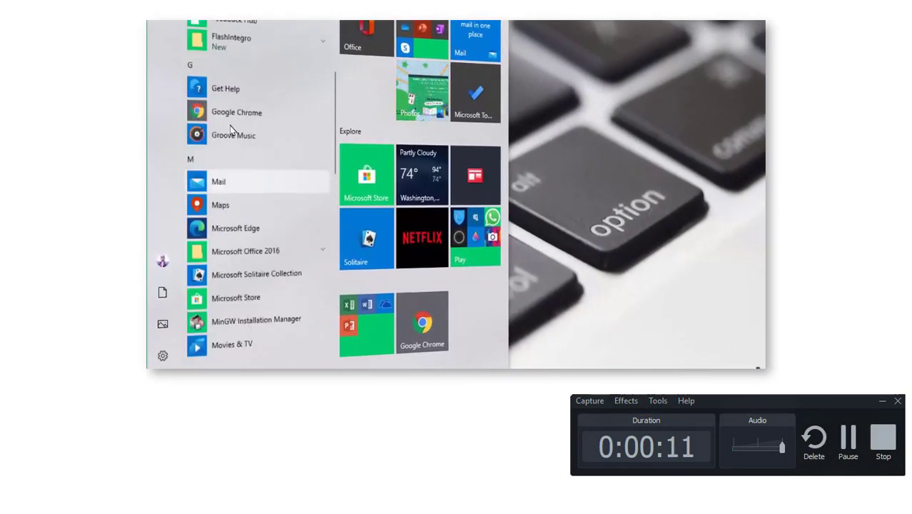
pyautogui.scroll(2, 230, 128)
# Jump to the apps starting with O, browse further down the list and stop the screen recording
pyautogui.click(208, 139)
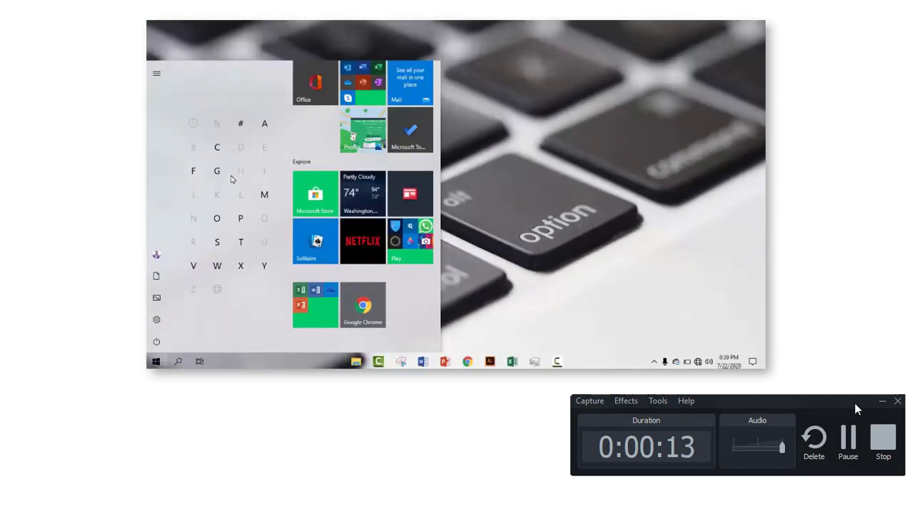
pyautogui.click(217, 218)
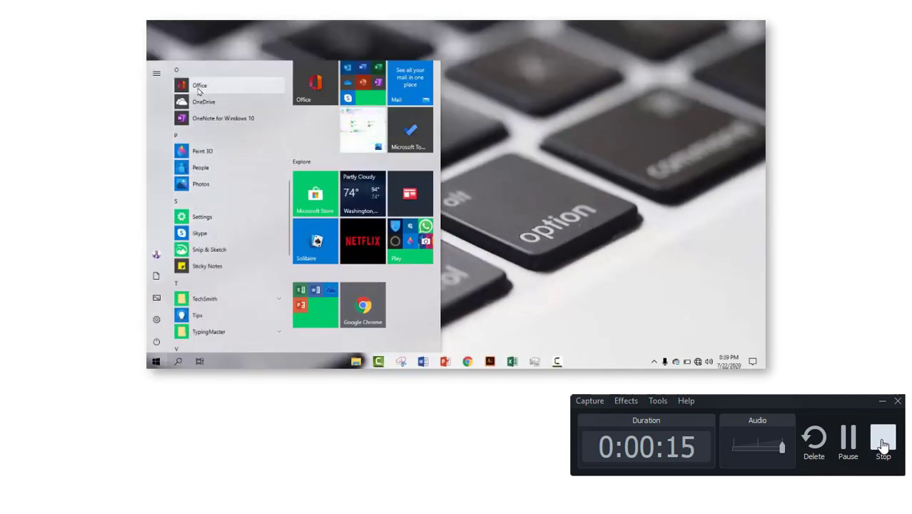
pyautogui.scroll(-5, 214, 236)
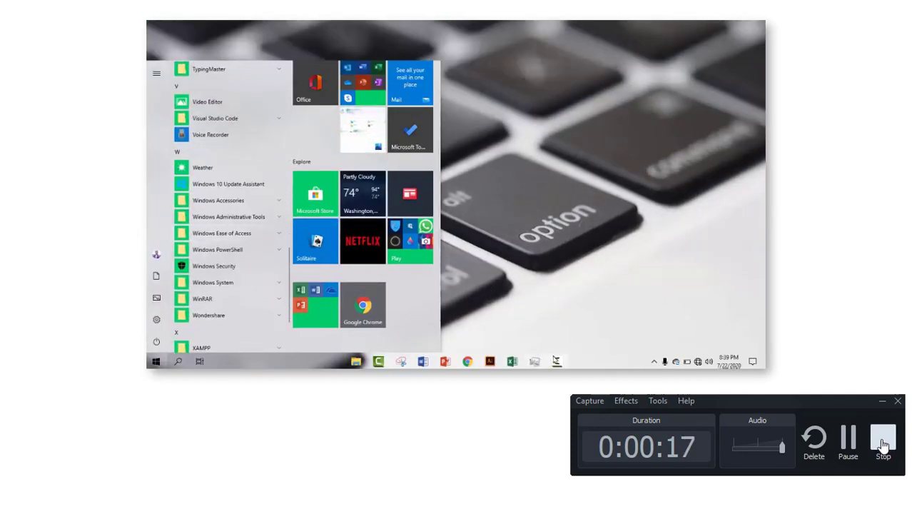
pyautogui.click(884, 444)
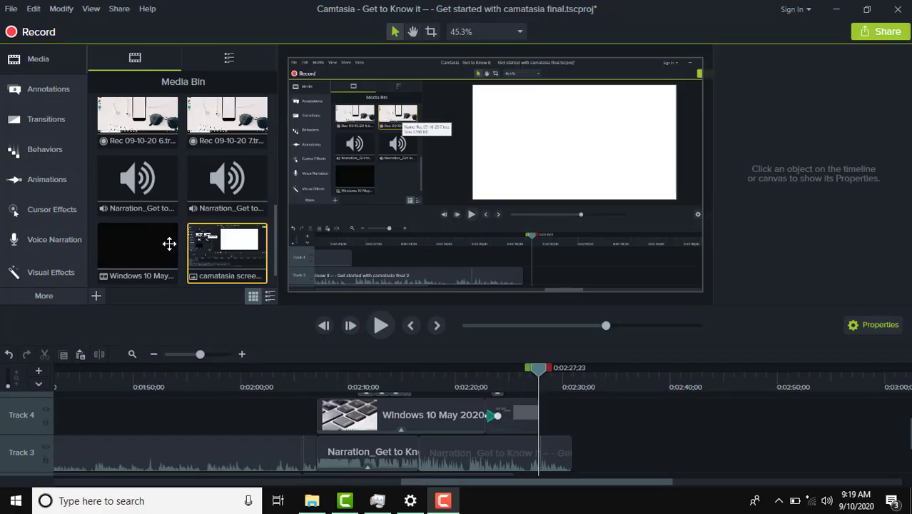
# Add the Windows 10 May 2020 update video from the Media Bin to Track 3, directly after the narration clip
pyautogui.moveTo(165, 250); pyautogui.dragTo(602, 460)
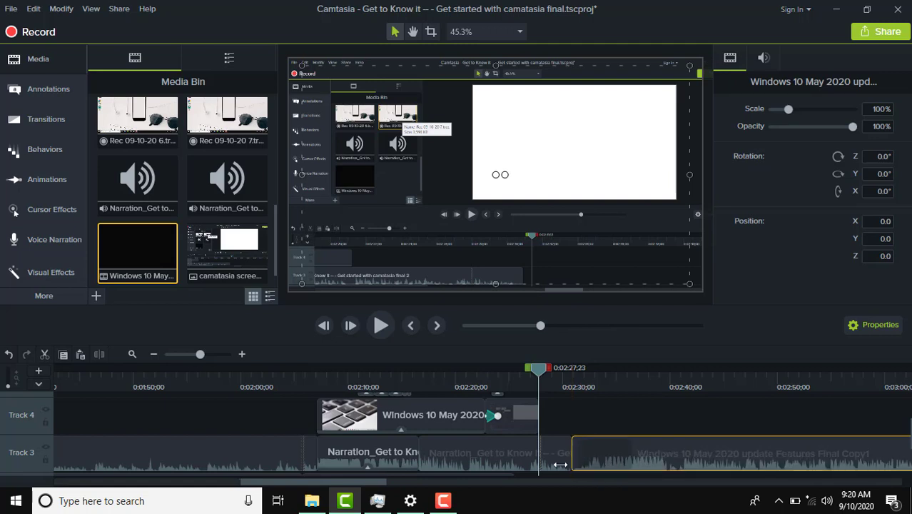
pyautogui.moveTo(377, 483); pyautogui.dragTo(424, 488)
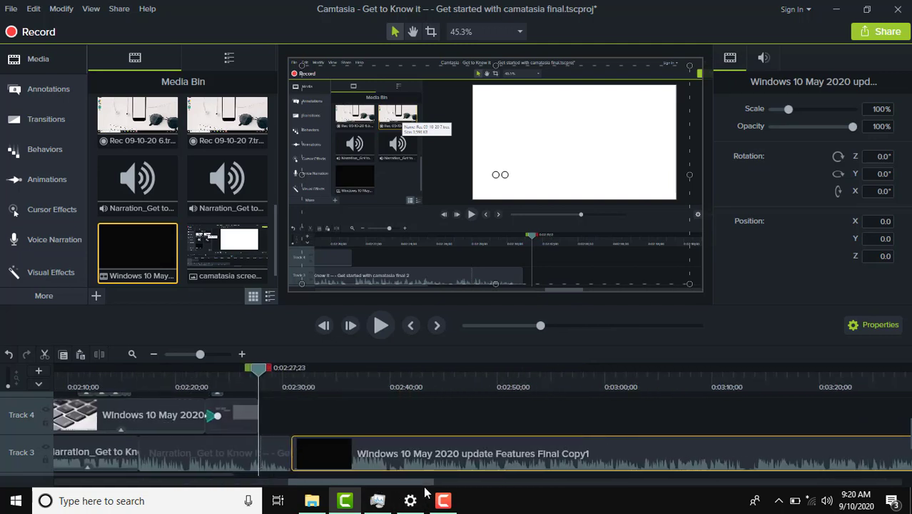
pyautogui.moveTo(200, 354); pyautogui.dragTo(191, 356)
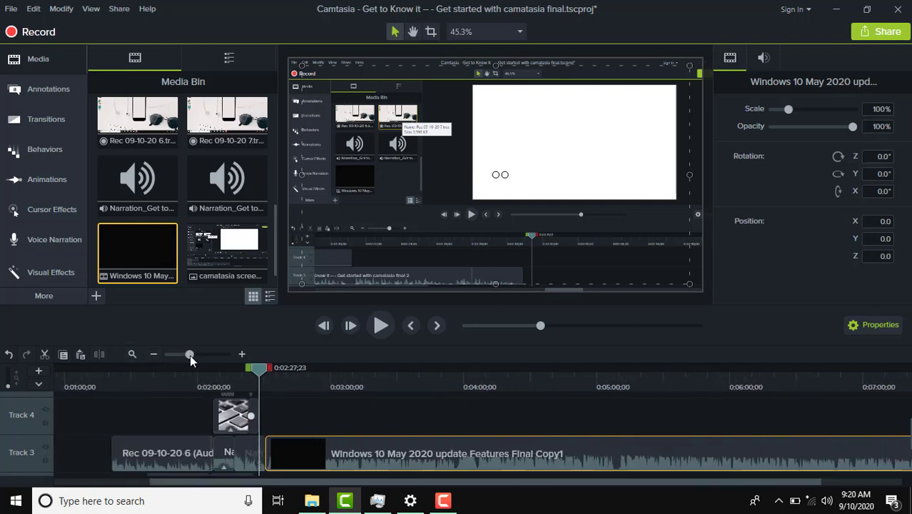
pyautogui.click(444, 500)
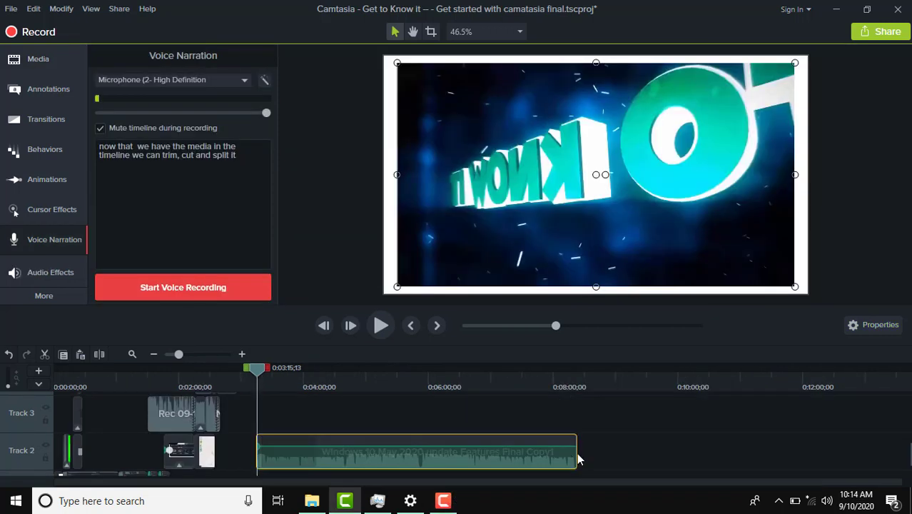
# Shorten the end of the Windows 10 clip on Track 2 to about 0:07:00 and cut out roughly its first minute
pyautogui.moveTo(575, 454); pyautogui.dragTo(486, 455)
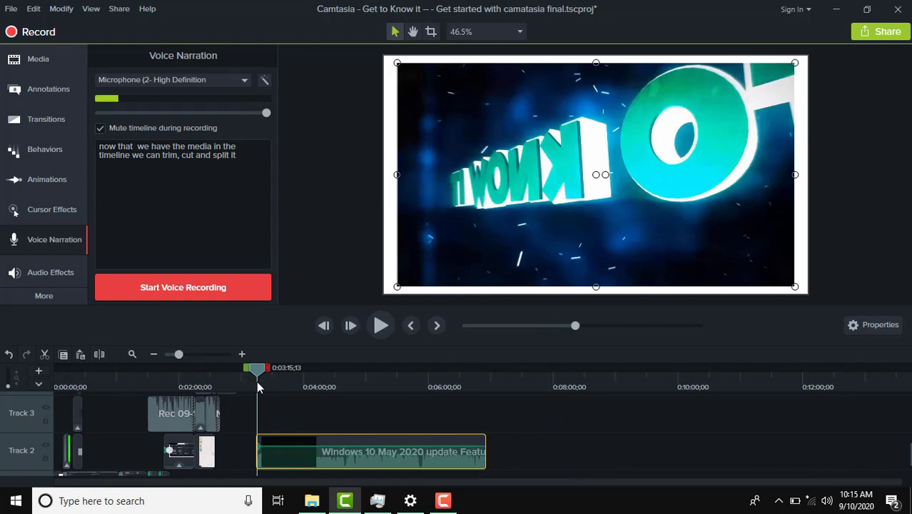
pyautogui.moveTo(264, 377); pyautogui.dragTo(244, 386)
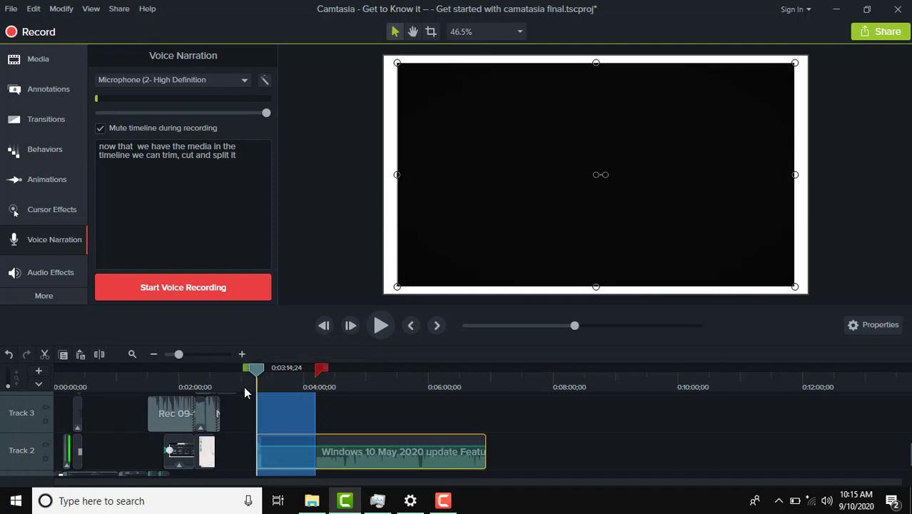
pyautogui.click(46, 353)
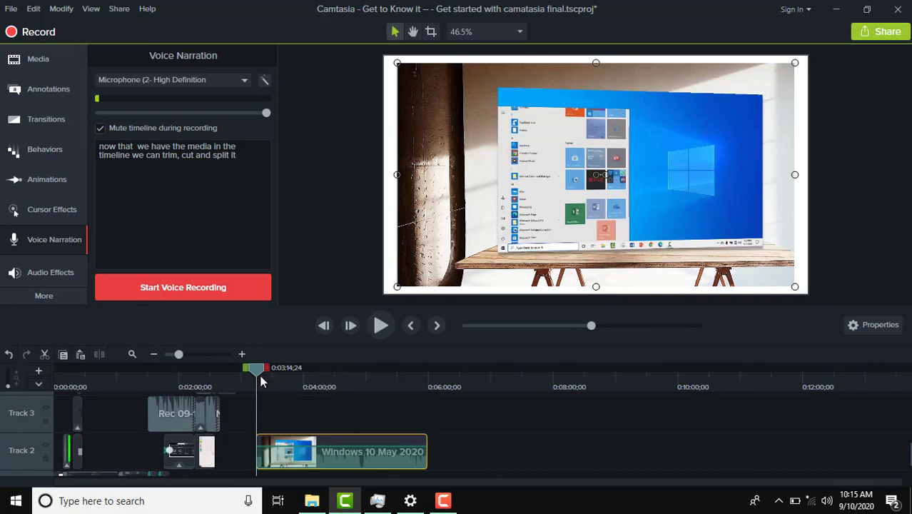
# Split the Windows 10 clip on Track 2 at 0:04:55;03
pyautogui.click(329, 389)
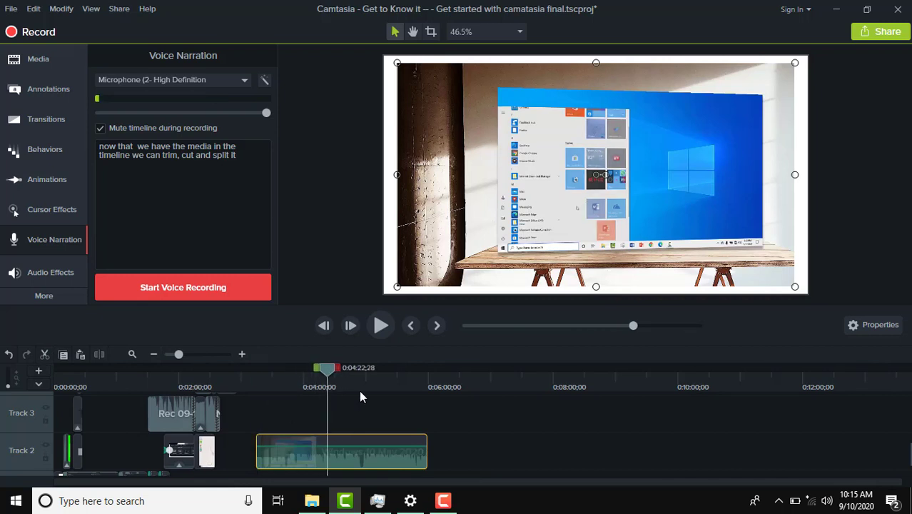
pyautogui.click(359, 391)
pyautogui.click(360, 400)
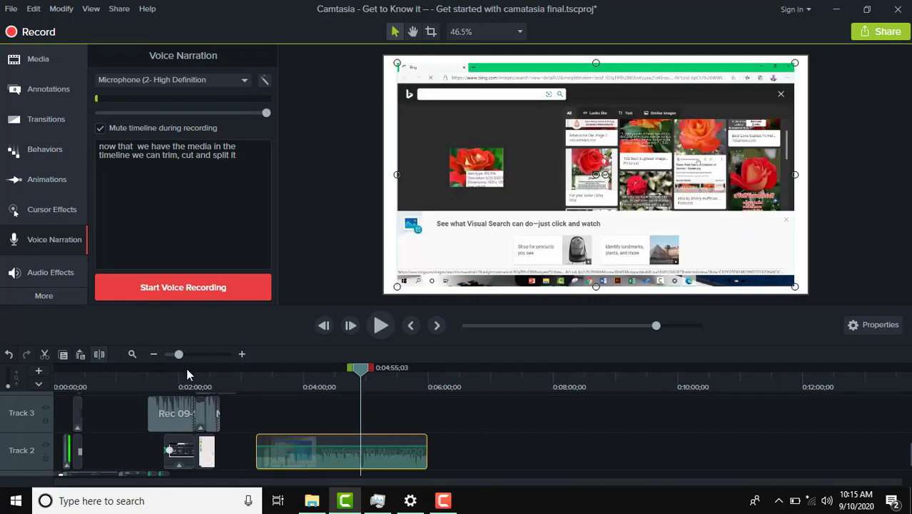
pyautogui.press('s')
# Pull the split-off second part away from the first on Track 2 and move it back beside it
pyautogui.moveTo(375, 446); pyautogui.dragTo(423, 450)
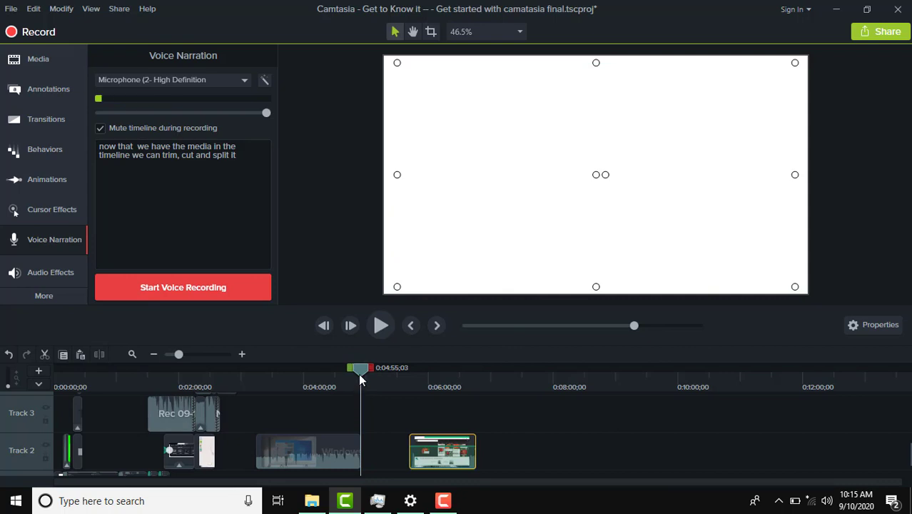
pyautogui.moveTo(362, 382); pyautogui.dragTo(355, 400)
pyautogui.moveTo(417, 450); pyautogui.dragTo(369, 451)
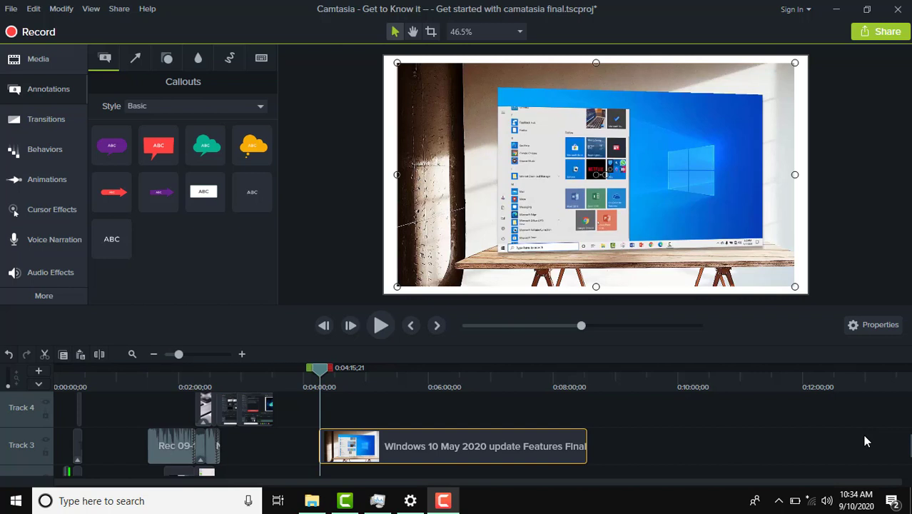
# Open the callout annotations and set their style filter to All
pyautogui.click(46, 91)
pyautogui.click(47, 91)
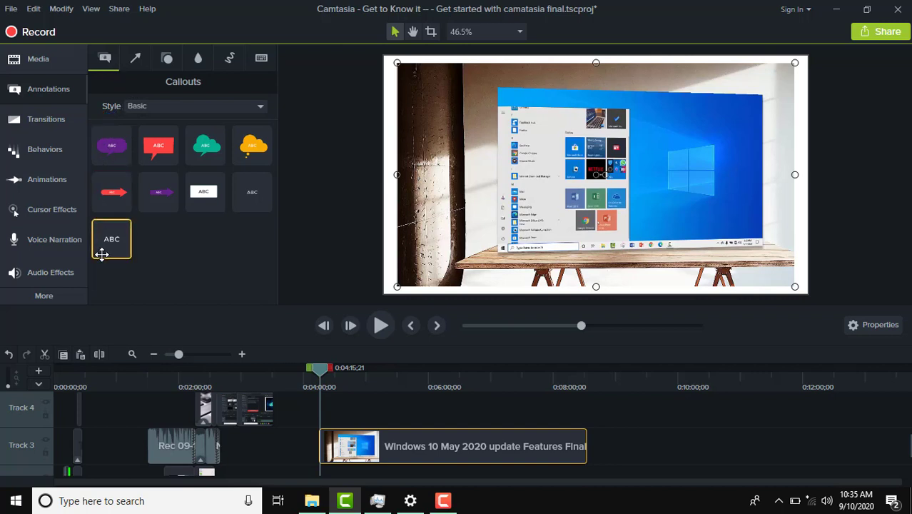
pyautogui.click(262, 108)
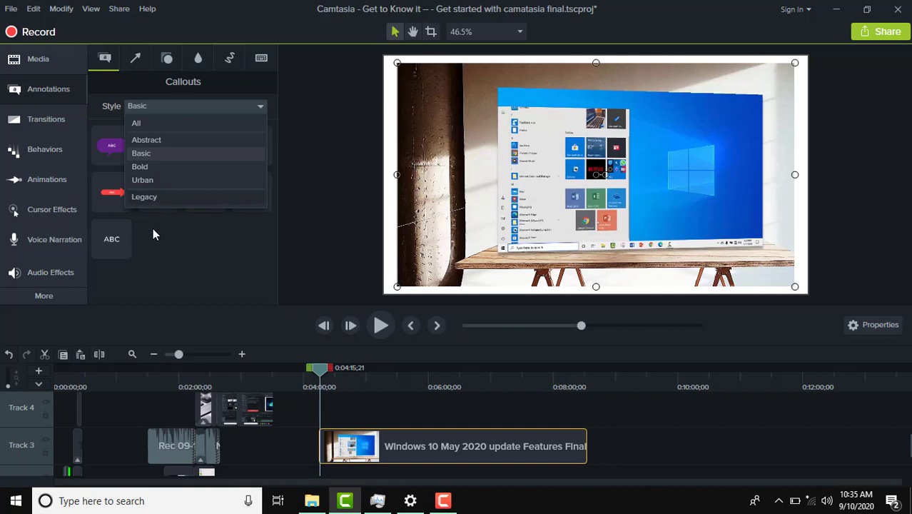
pyautogui.click(138, 124)
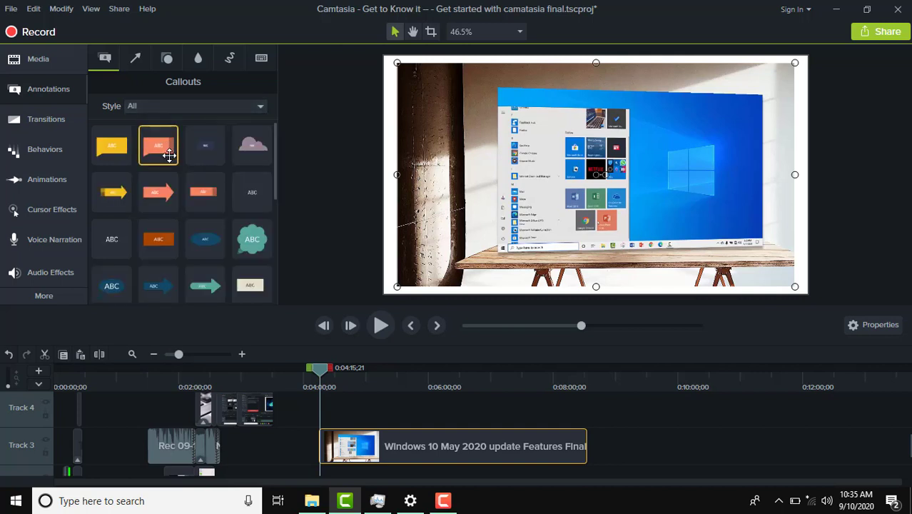
# Place the red arrow callout on the canvas, pointing at the Start menu image, and shrink it
pyautogui.scroll(-5, 163, 143)
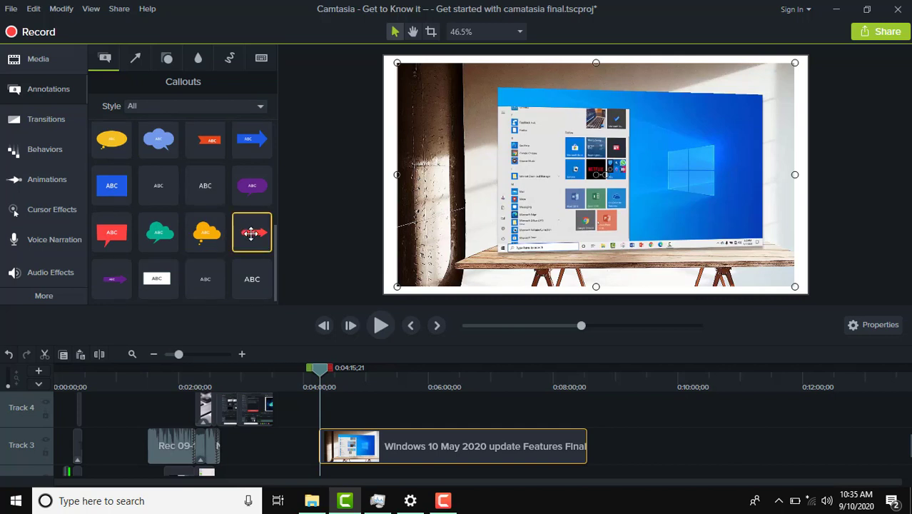
pyautogui.moveTo(252, 233); pyautogui.dragTo(477, 155)
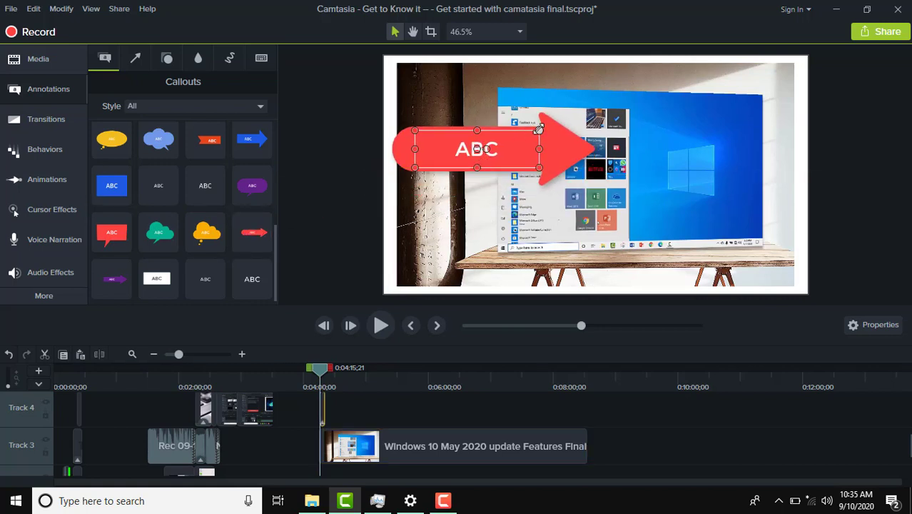
pyautogui.moveTo(539, 131); pyautogui.dragTo(493, 148)
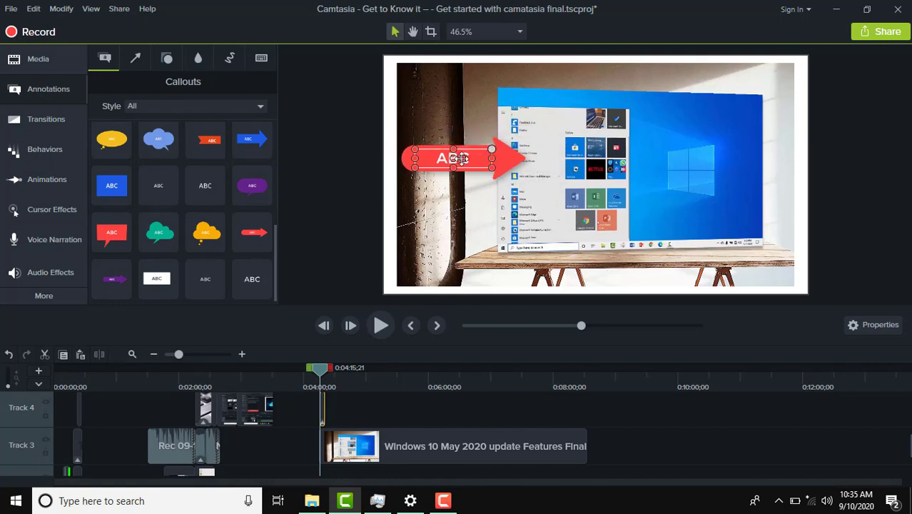
# Replace the red arrow callout's text with "click on this app tile" and tilt the arrow down toward the Start menu's app tiles
pyautogui.doubleClick(444, 160)
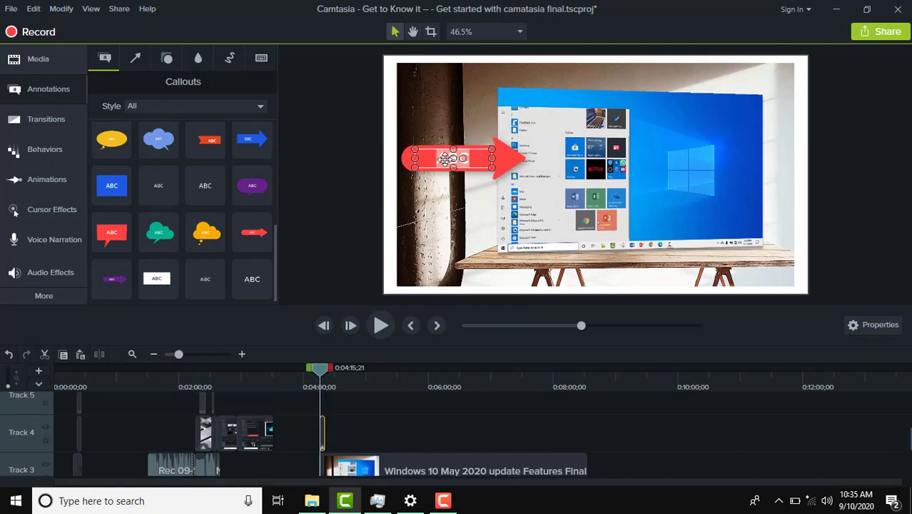
pyautogui.write('click on this ap')
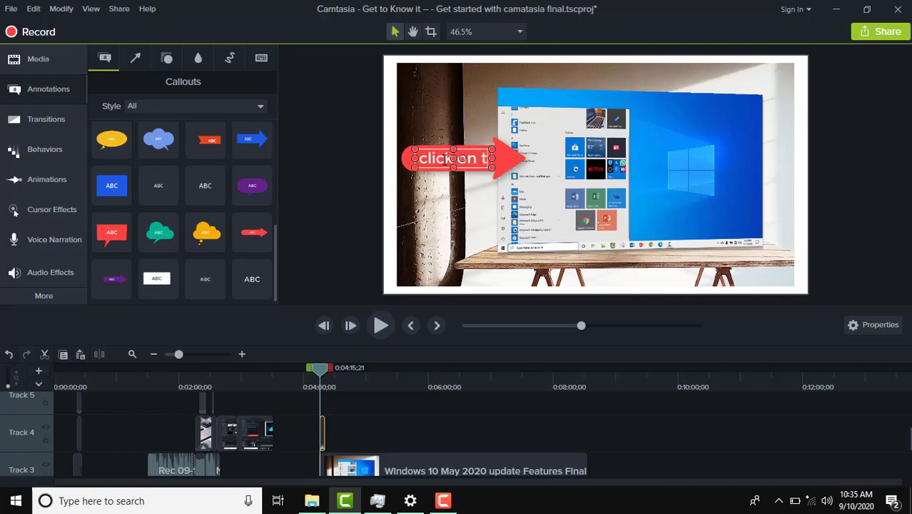
pyautogui.write('p tile')
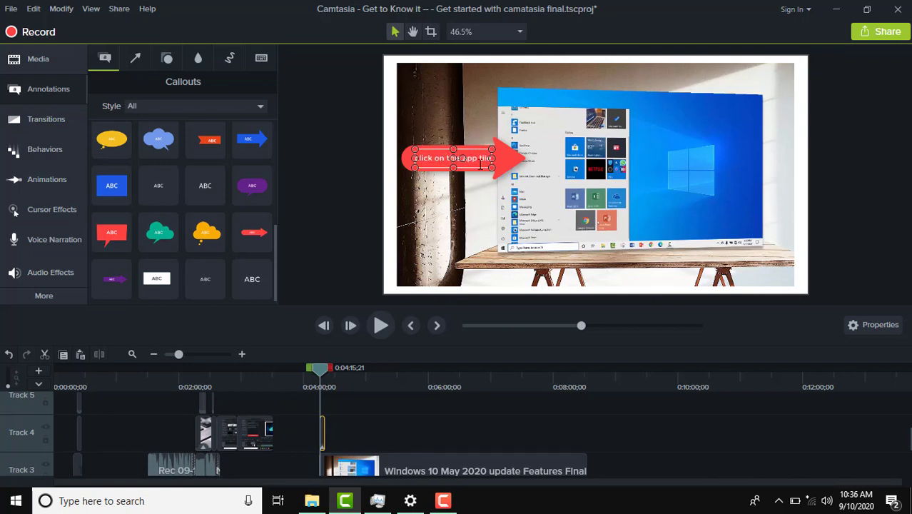
pyautogui.moveTo(464, 159); pyautogui.dragTo(509, 125)
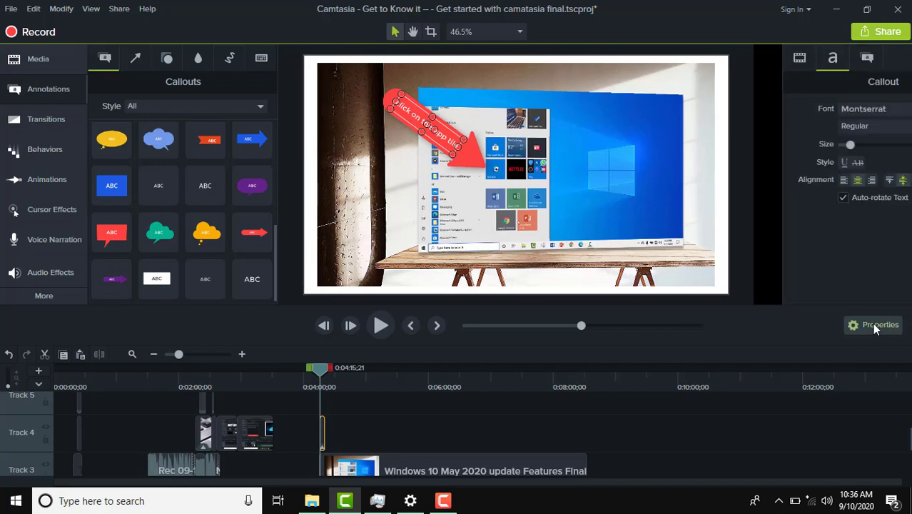
# Show the callout's text properties and change its font to Lato
pyautogui.click(872, 324)
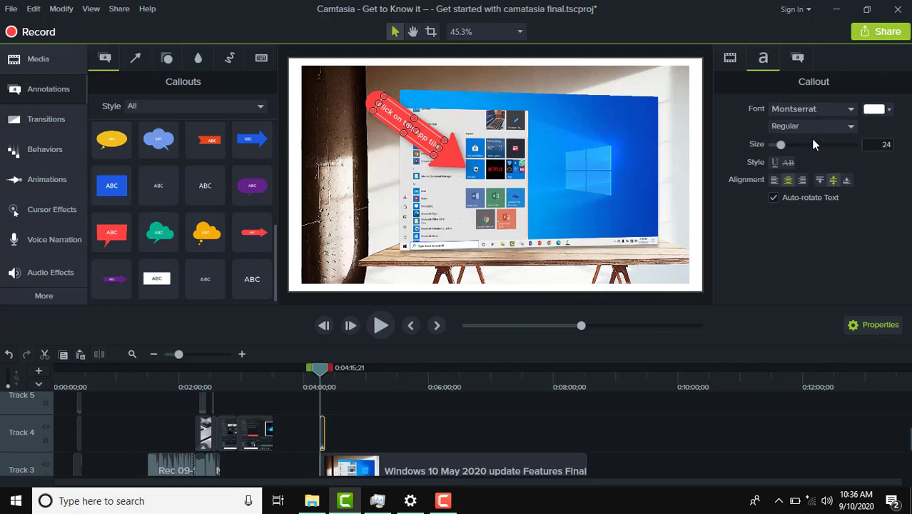
pyautogui.click(850, 111)
pyautogui.scroll(-3, 814, 226)
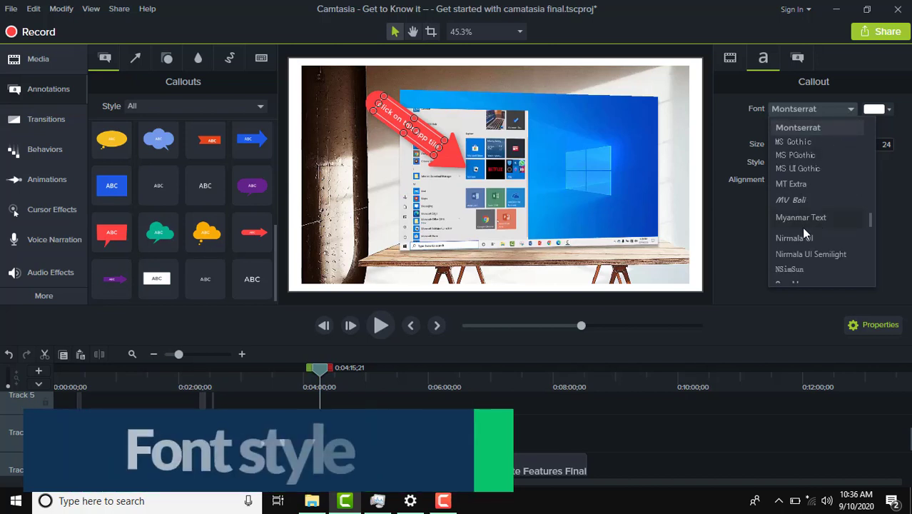
pyautogui.scroll(-5, 803, 229)
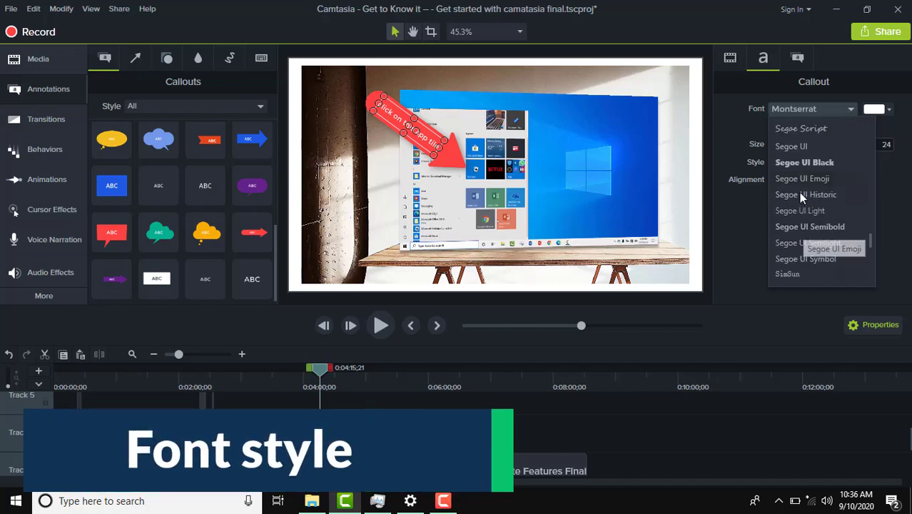
pyautogui.scroll(8, 801, 194)
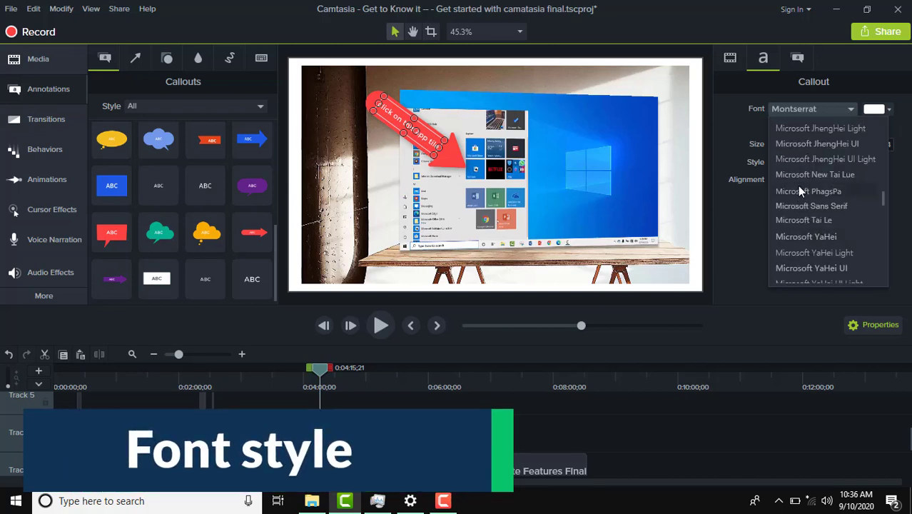
pyautogui.scroll(6, 799, 190)
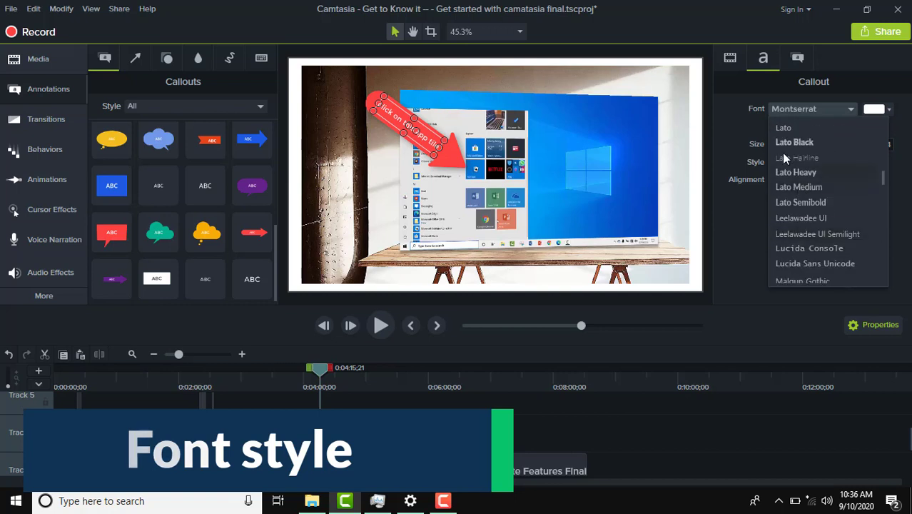
pyautogui.click(783, 129)
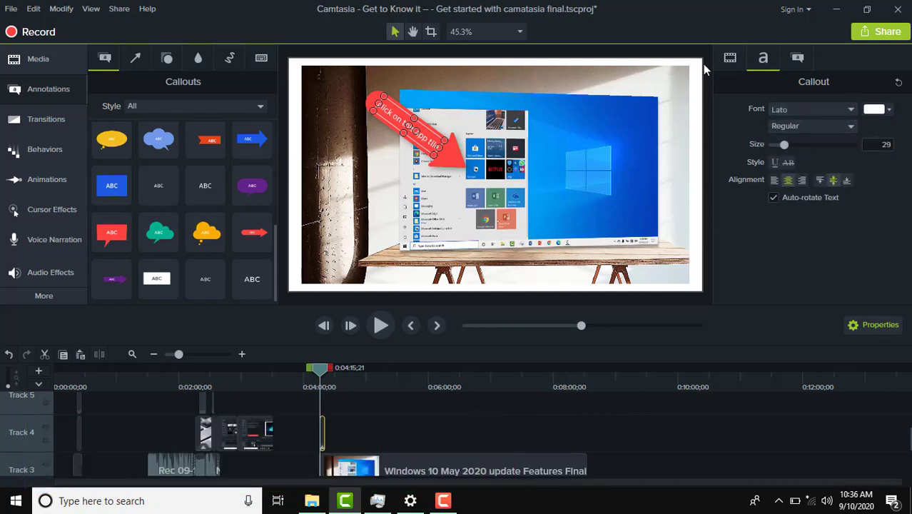
# Make the callout's text bold and set its size to 45
pyautogui.click(850, 129)
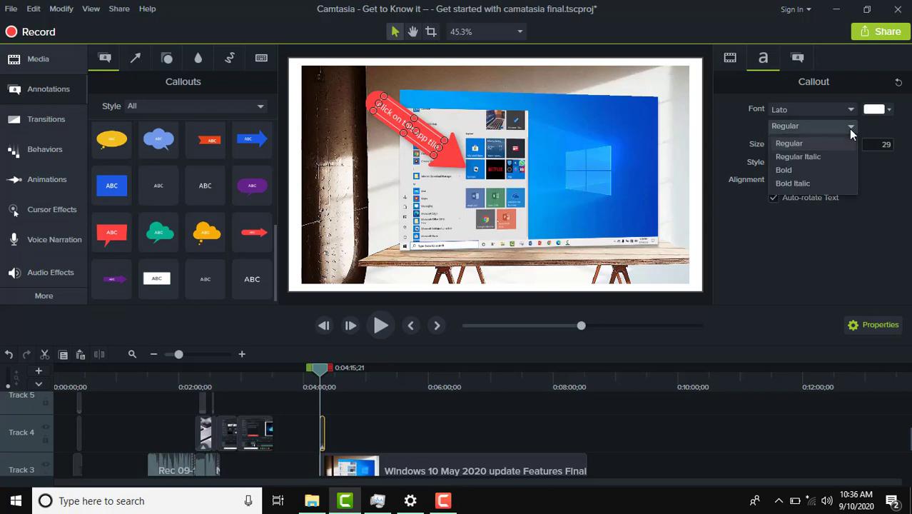
pyautogui.click(790, 169)
pyautogui.moveTo(784, 145); pyautogui.dragTo(796, 146)
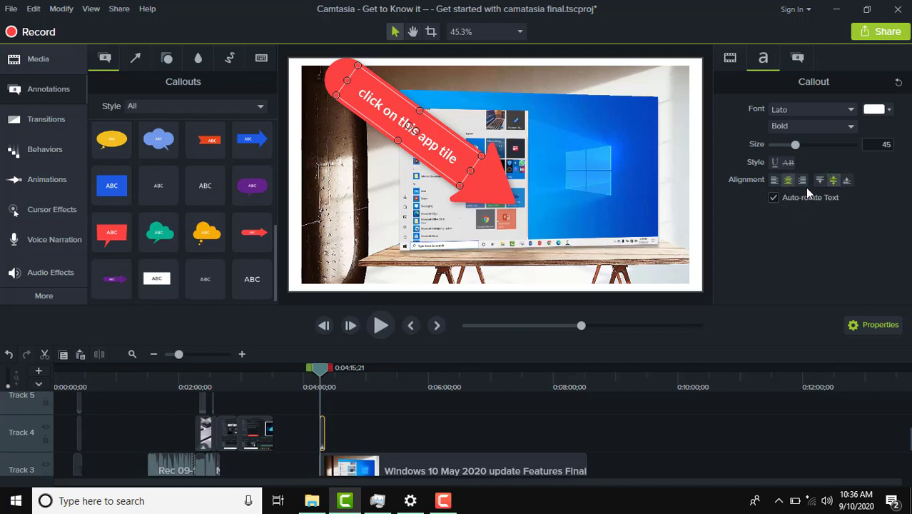
# Colour the callout's text grey and reset its text properties to their defaults
pyautogui.click(890, 110)
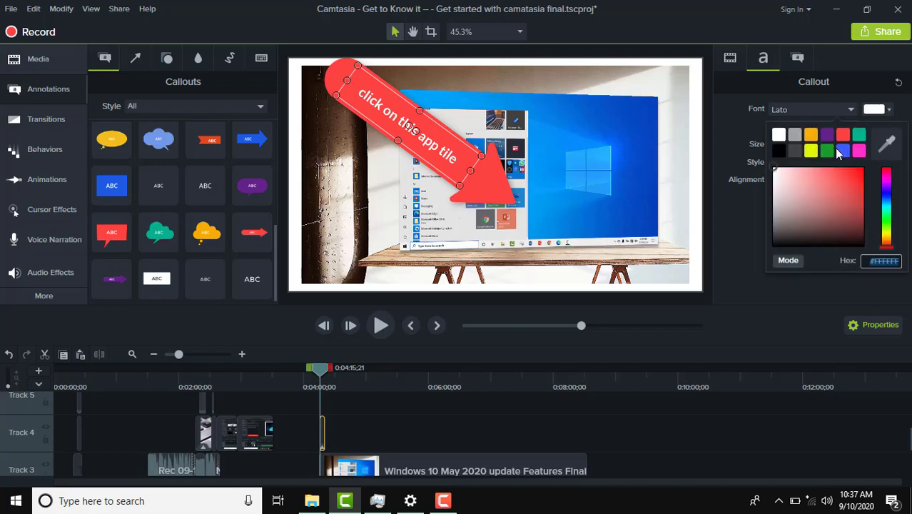
pyautogui.click(795, 135)
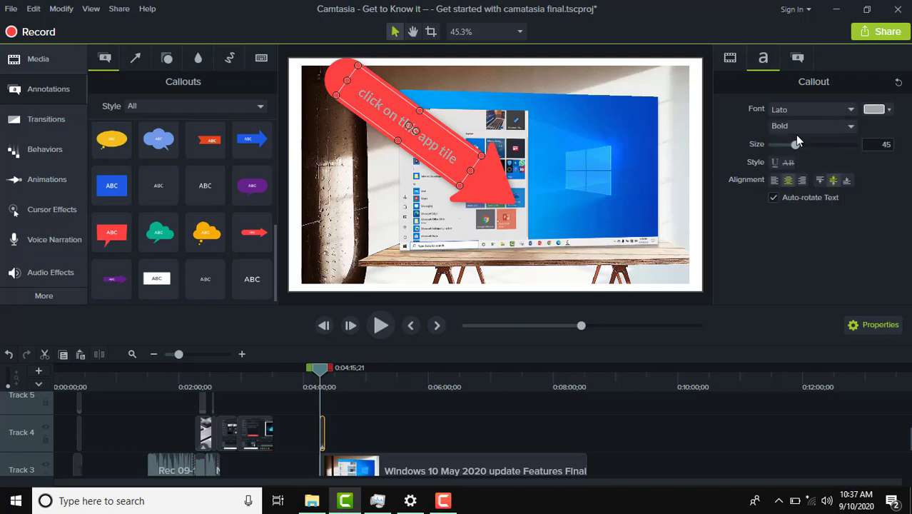
pyautogui.click(880, 326)
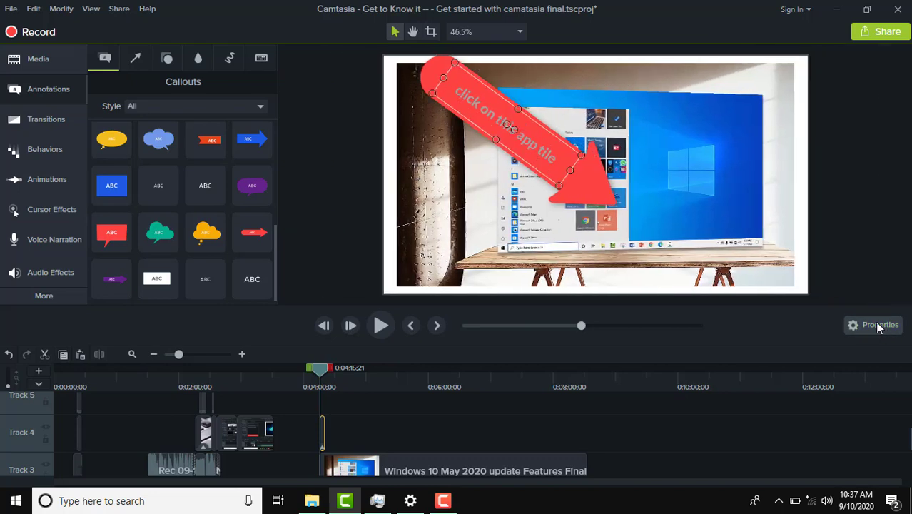
pyautogui.click(878, 326)
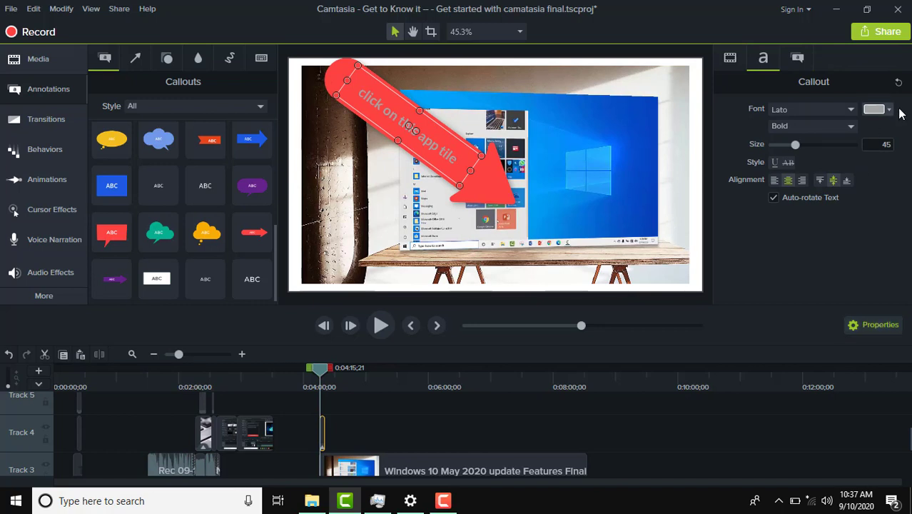
pyautogui.click(898, 83)
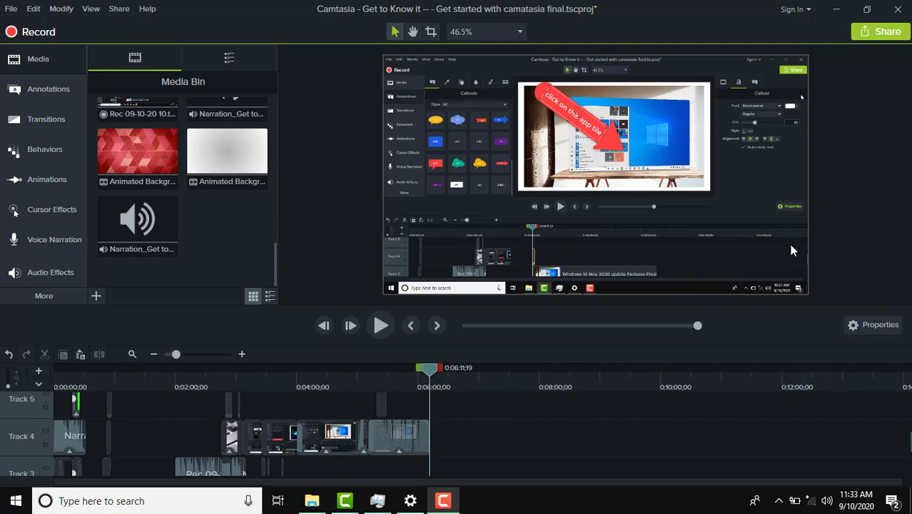
# Start producing the project as a video file with the MP4 only (up to 1080p) preset and proceed to the save settings
pyautogui.click(863, 33)
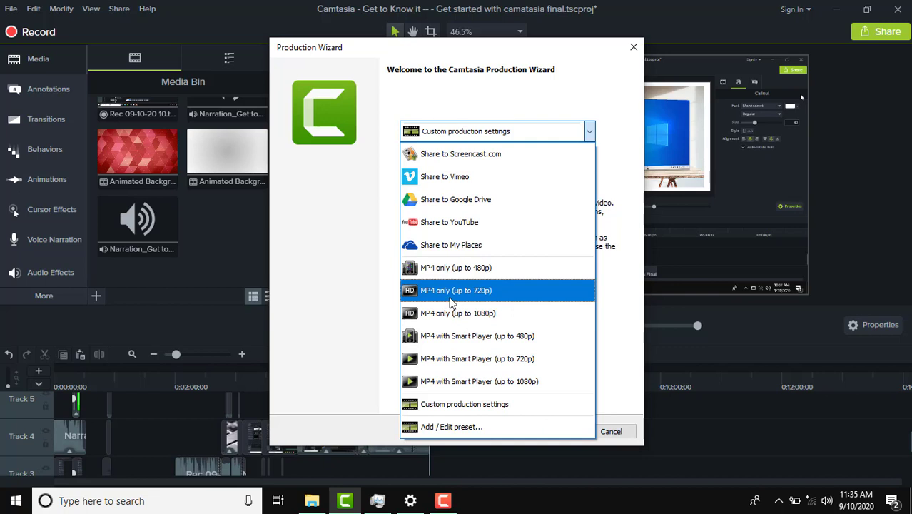
pyautogui.click(447, 316)
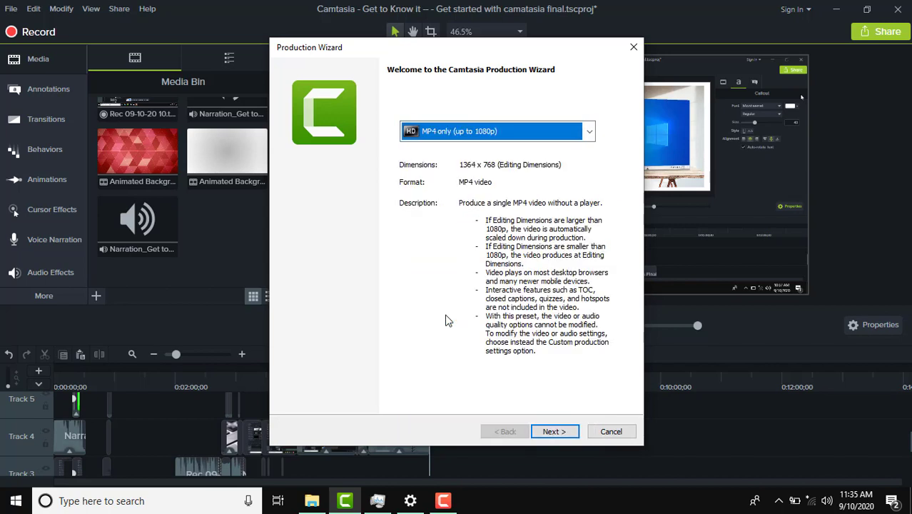
pyautogui.click(540, 431)
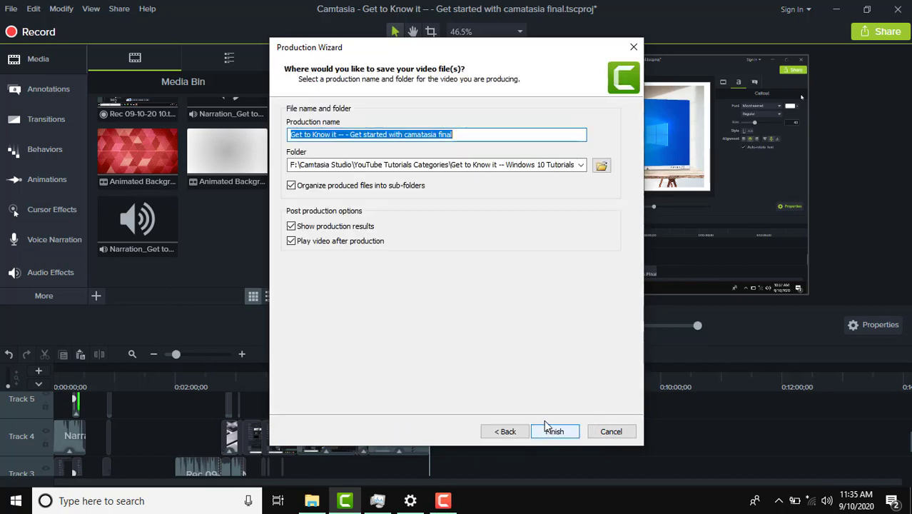
# Change the last word of the production name so it reads "Get to Know it -- - Get started with camatasia Tutorial"
pyautogui.click(463, 136)
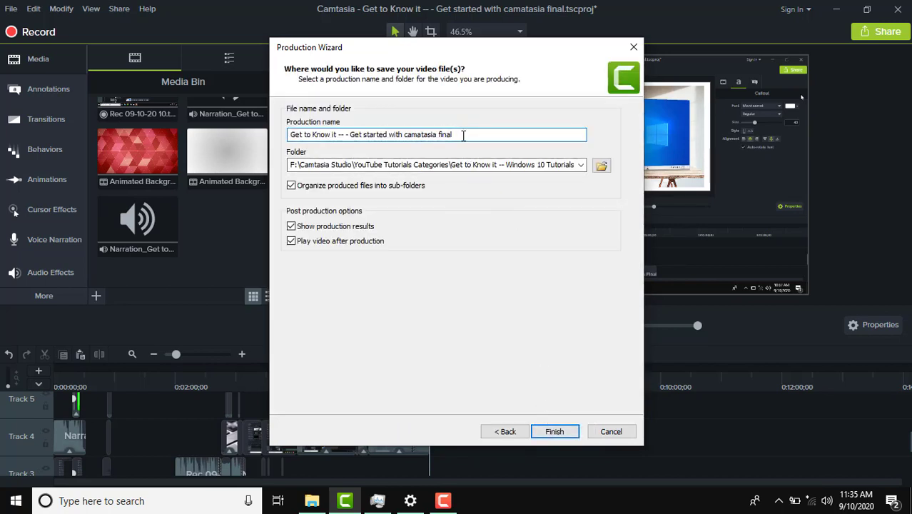
pyautogui.moveTo(461, 135); pyautogui.dragTo(265, 136)
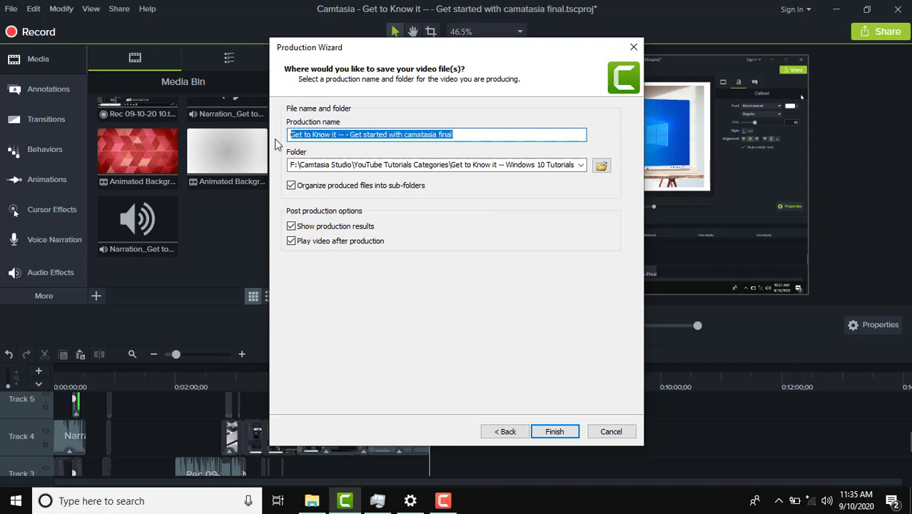
pyautogui.moveTo(463, 136); pyautogui.dragTo(363, 137)
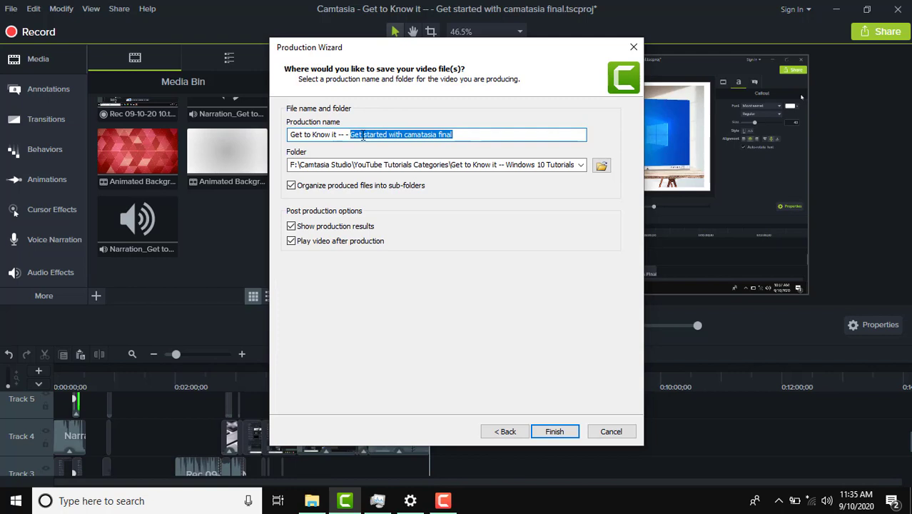
pyautogui.click(464, 134)
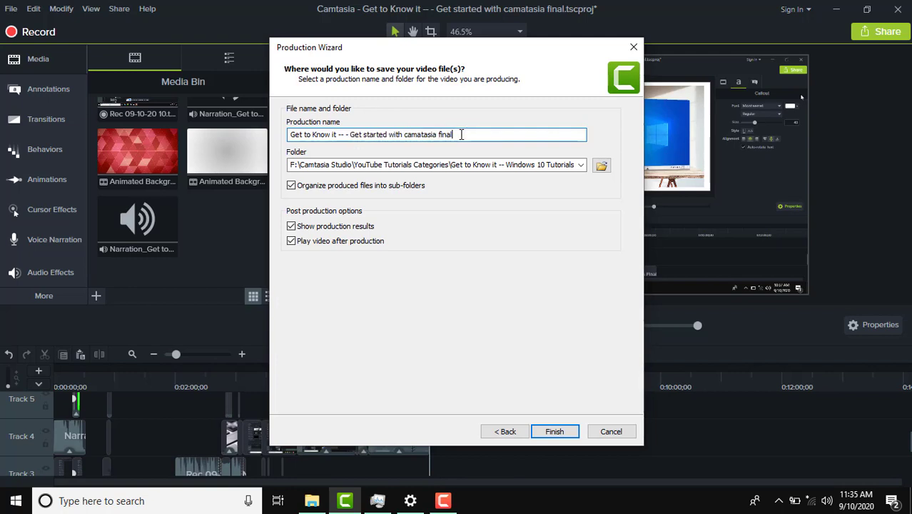
pyautogui.doubleClick(447, 135)
pyautogui.write('Tutor')
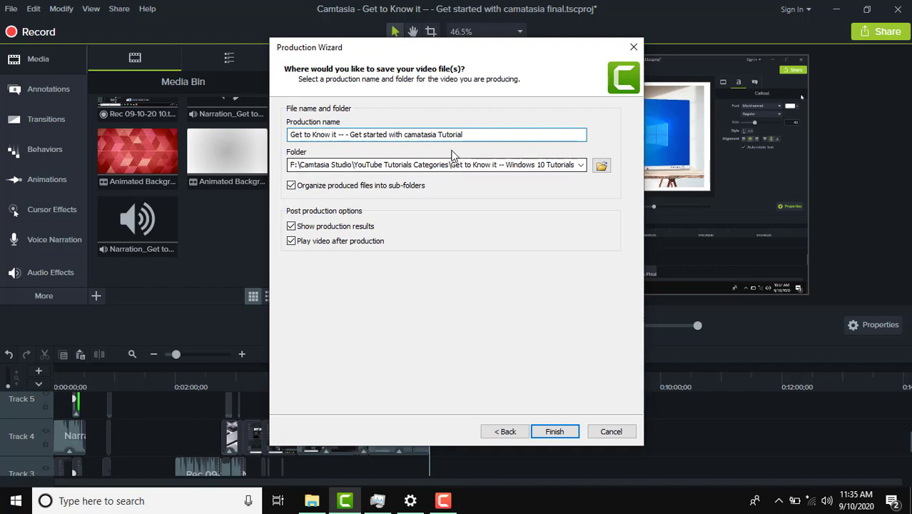
# Set the output folder to Get to Know it -- Windows 10 Tutorials and finish the wizard to produce the video
pyautogui.click(338, 165)
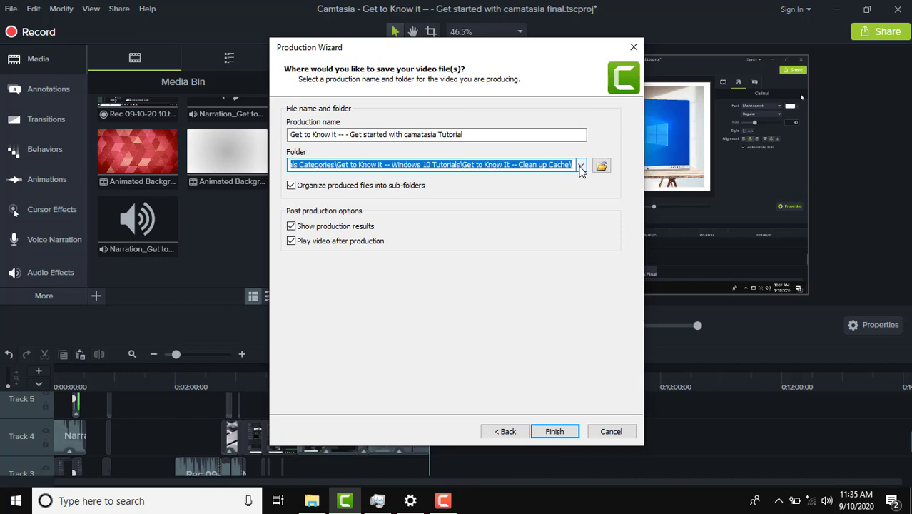
pyautogui.click(601, 166)
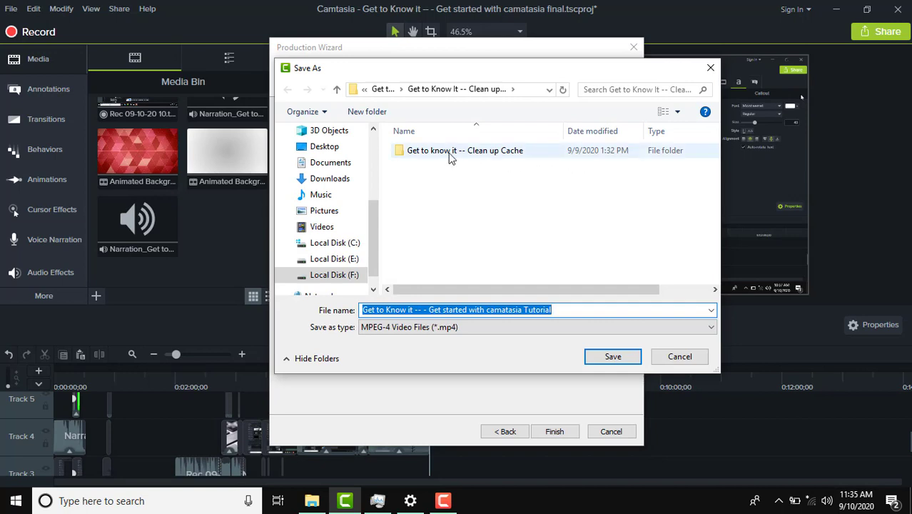
pyautogui.click(377, 92)
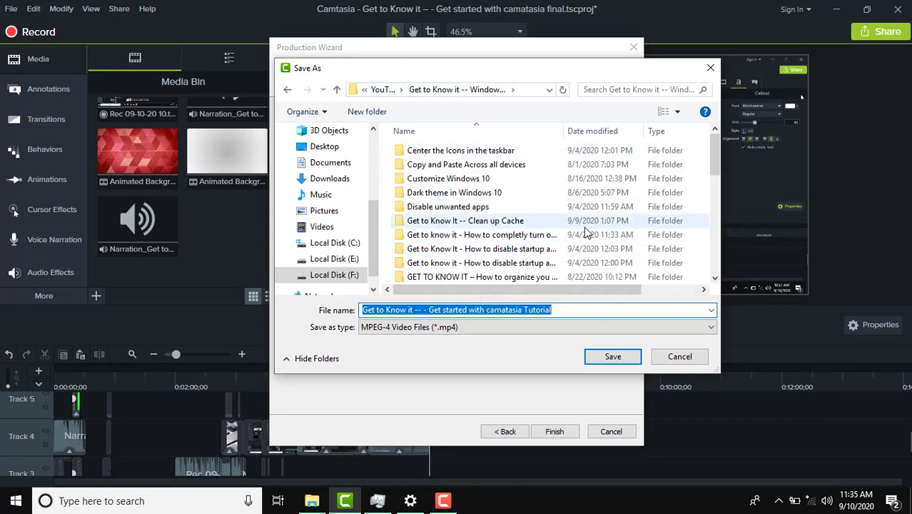
pyautogui.scroll(-7, 528, 203)
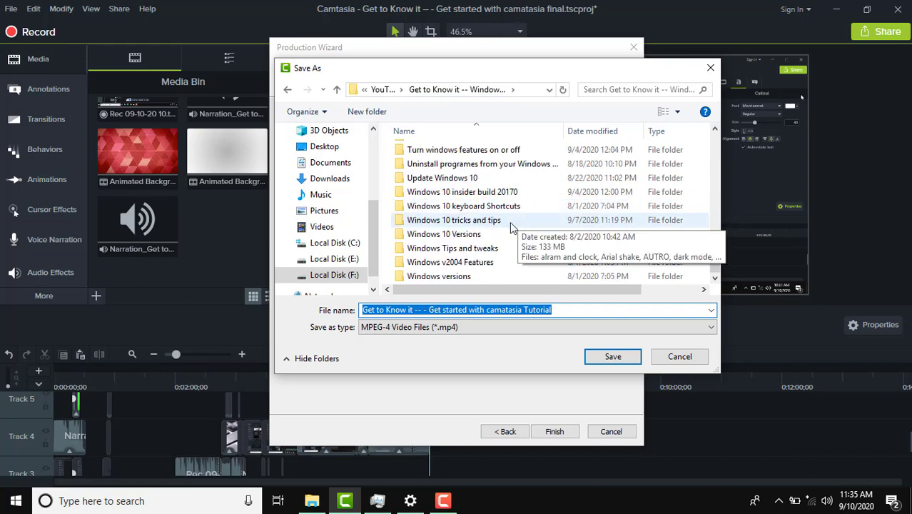
pyautogui.click(591, 354)
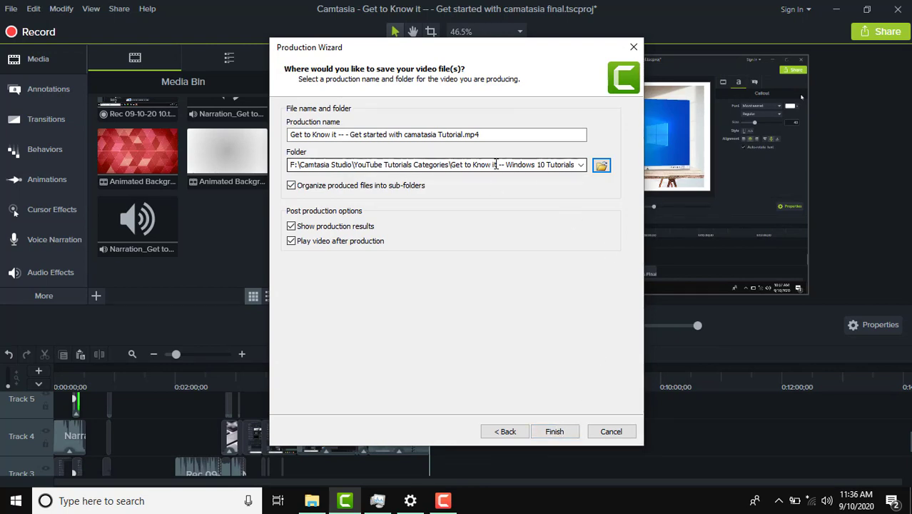
pyautogui.click(554, 432)
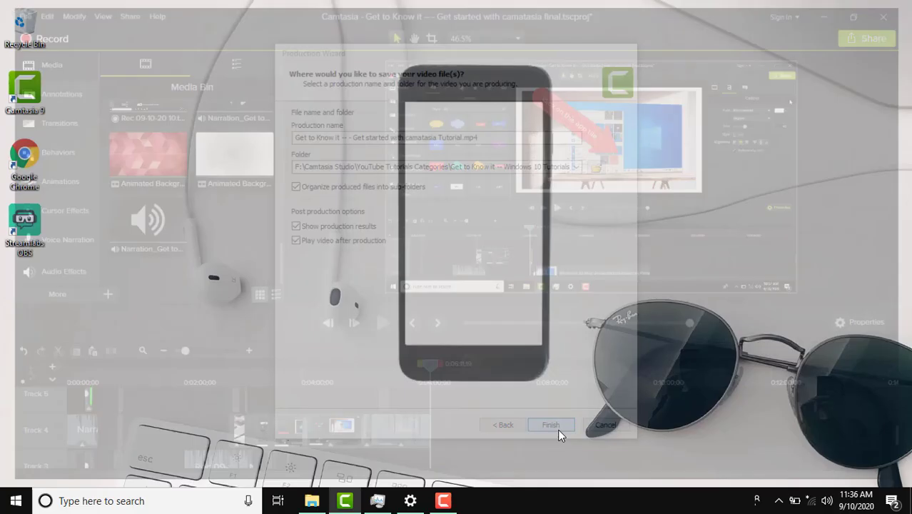